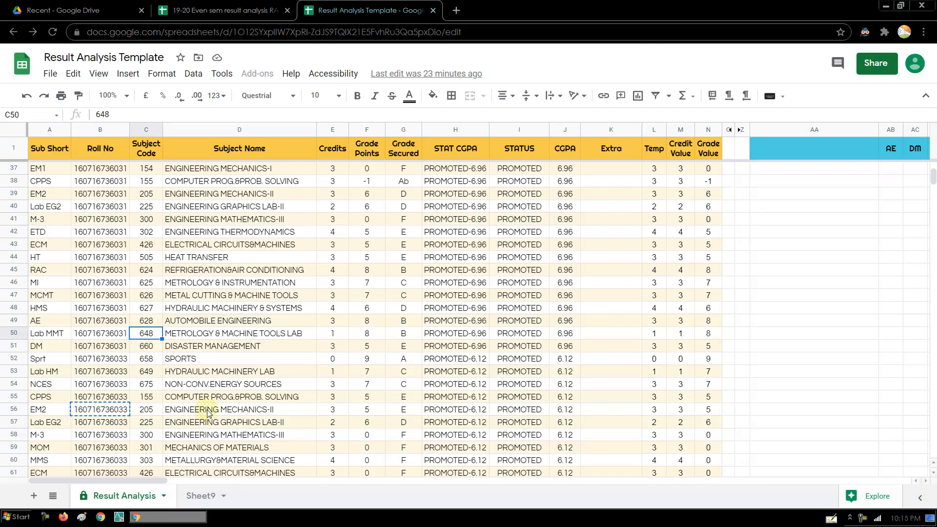
# - Return from row 48 to the top of the Subject Name column and select the first subject, SPORTS
pyautogui.click(192, 308)
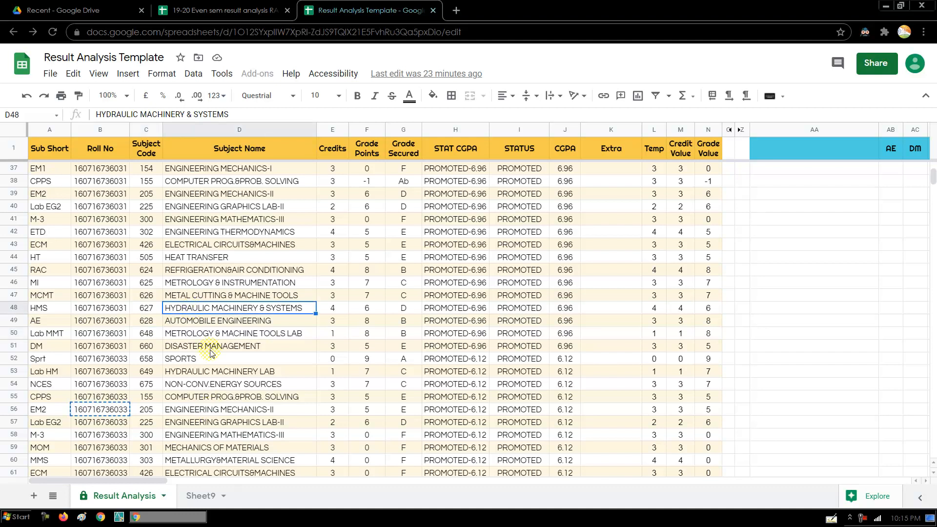
pyautogui.hotkey('ctrl', 'Up')
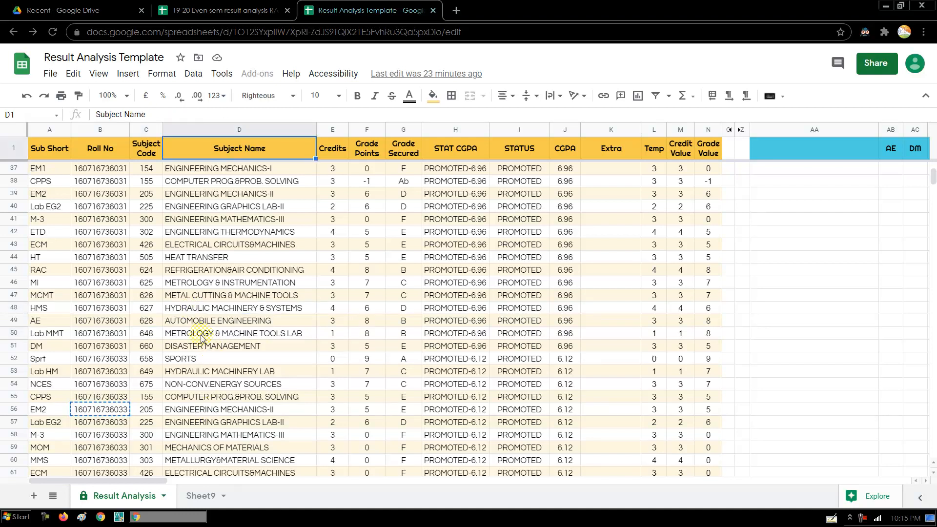
pyautogui.press('Down')
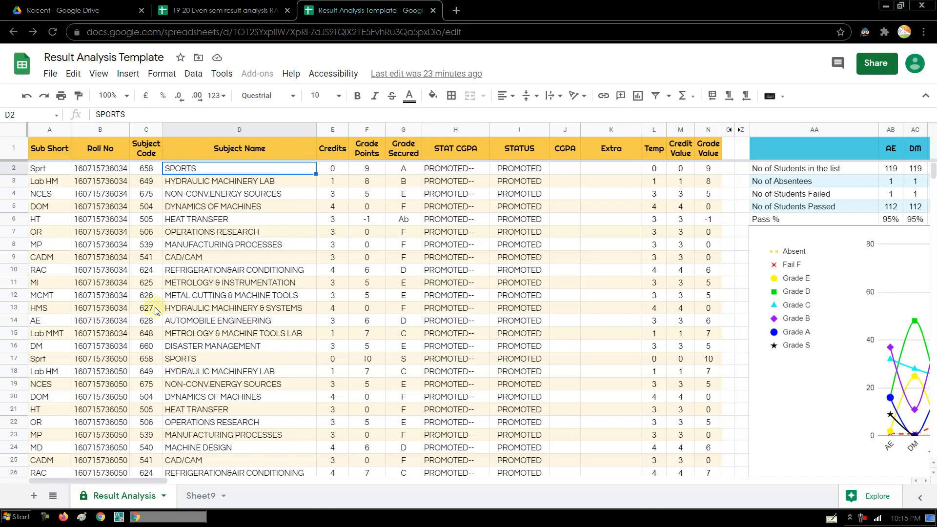
# - Select the first ten subjects' details in C2:H11, then scroll right to the charts in columns AA–BG
pyautogui.click(156, 200)
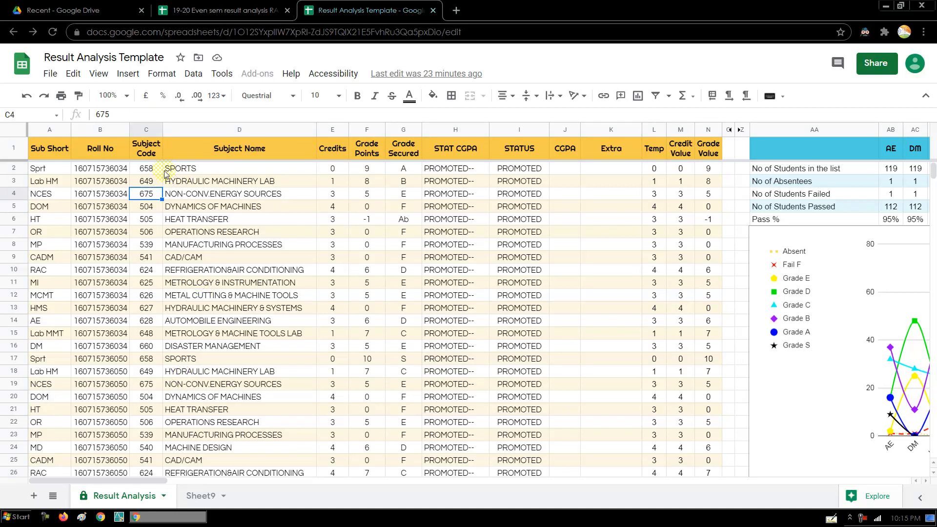
pyautogui.moveTo(153, 171); pyautogui.dragTo(454, 288)
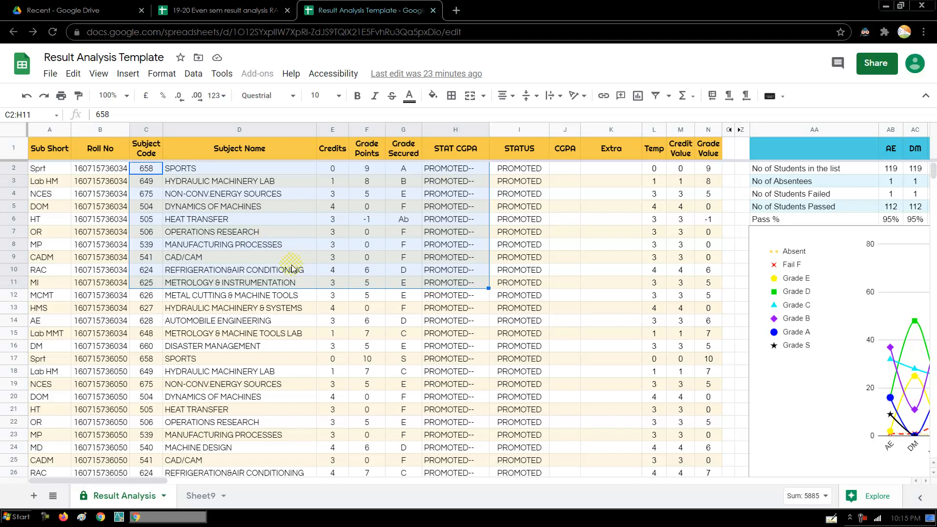
pyautogui.moveTo(123, 479); pyautogui.dragTo(234, 482)
pyautogui.click(152, 169)
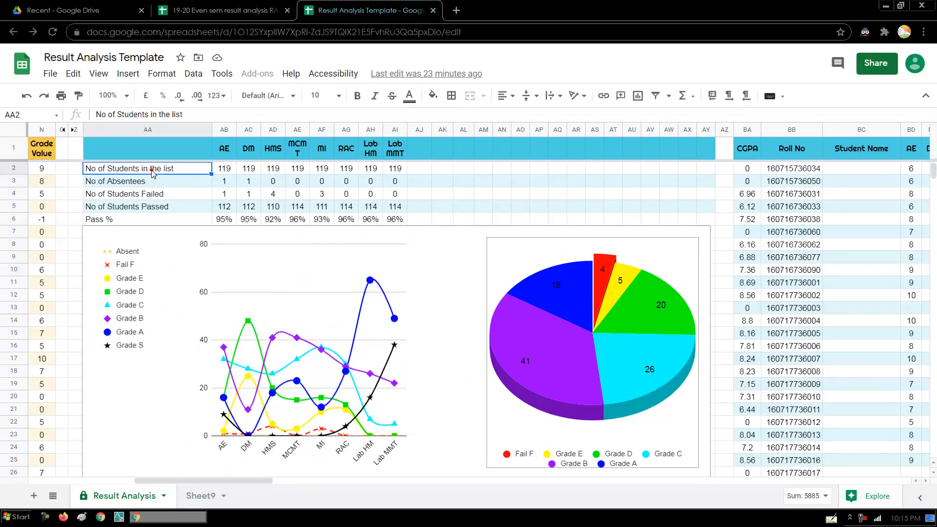
pyautogui.click(152, 194)
pyautogui.click(171, 206)
pyautogui.click(169, 220)
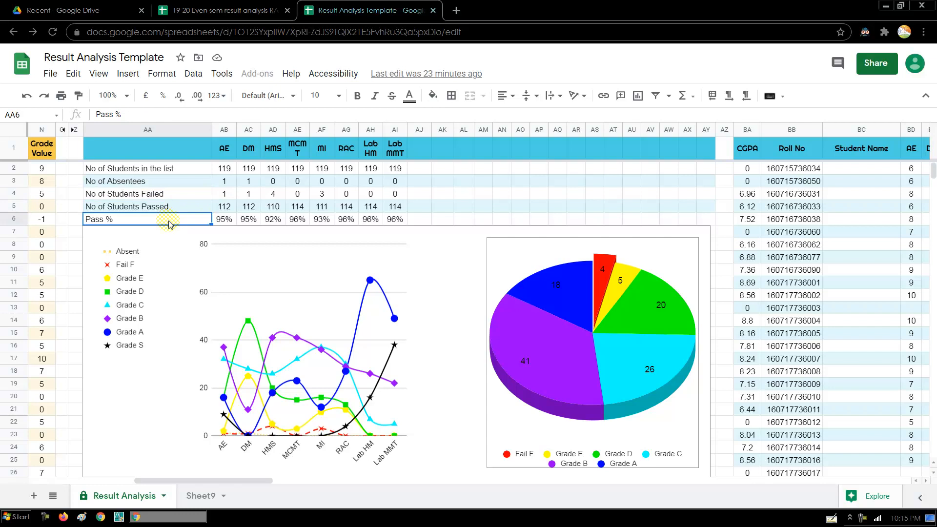
pyautogui.click(394, 259)
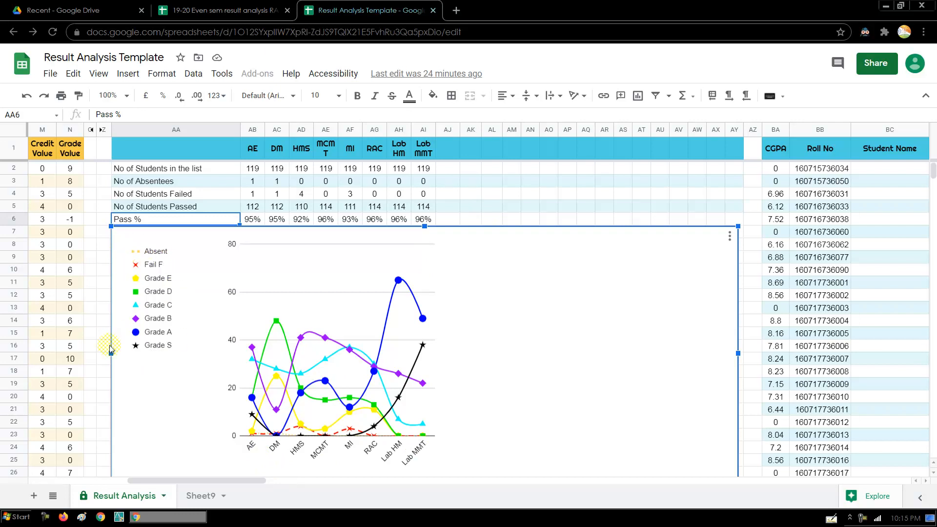
pyautogui.click(538, 210)
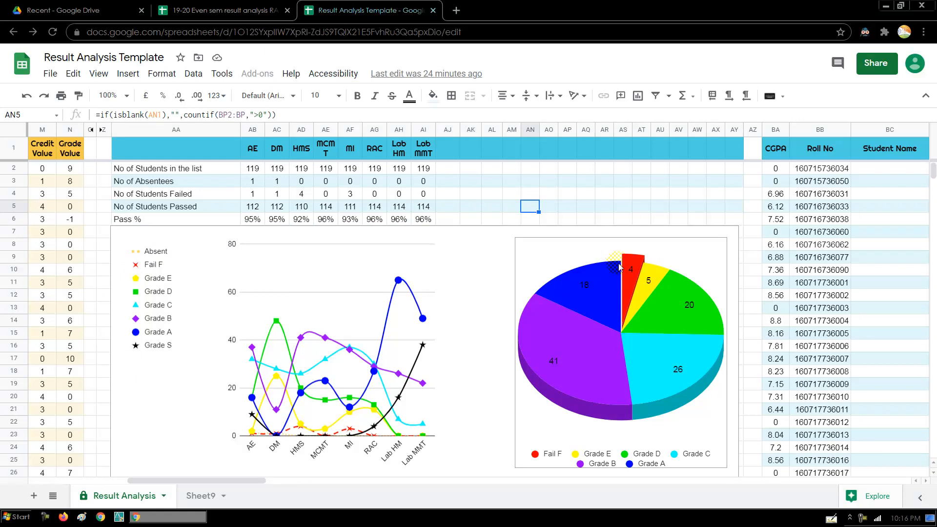
pyautogui.click(684, 250)
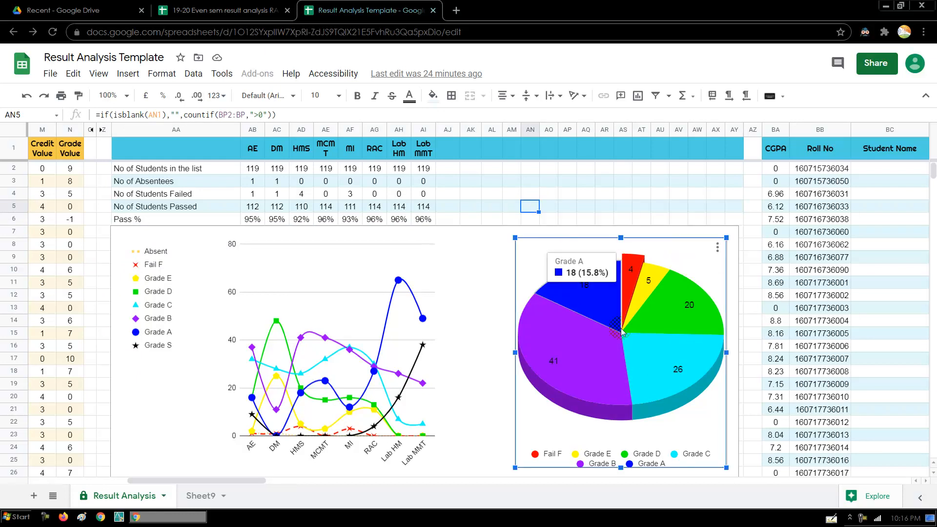
pyautogui.moveTo(659, 313)
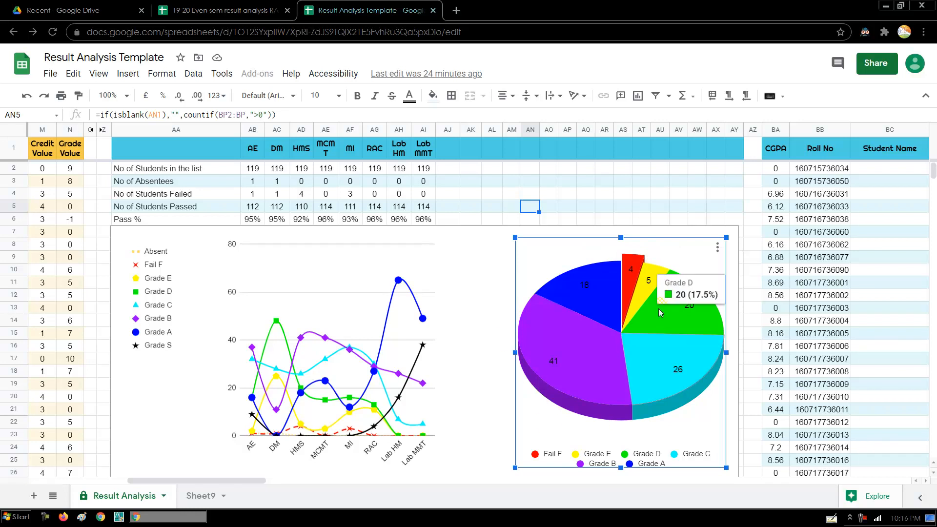
# - Switch the 3D pie chart's value series from HMS to MCMT, then to RAC, accepting the protection warnings
pyautogui.rightClick(535, 259)
pyautogui.click(556, 435)
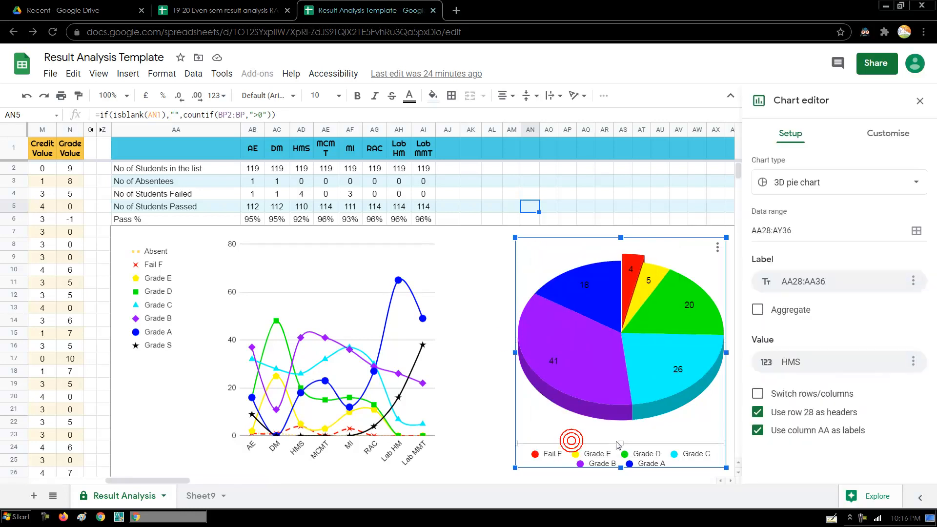
pyautogui.click(845, 361)
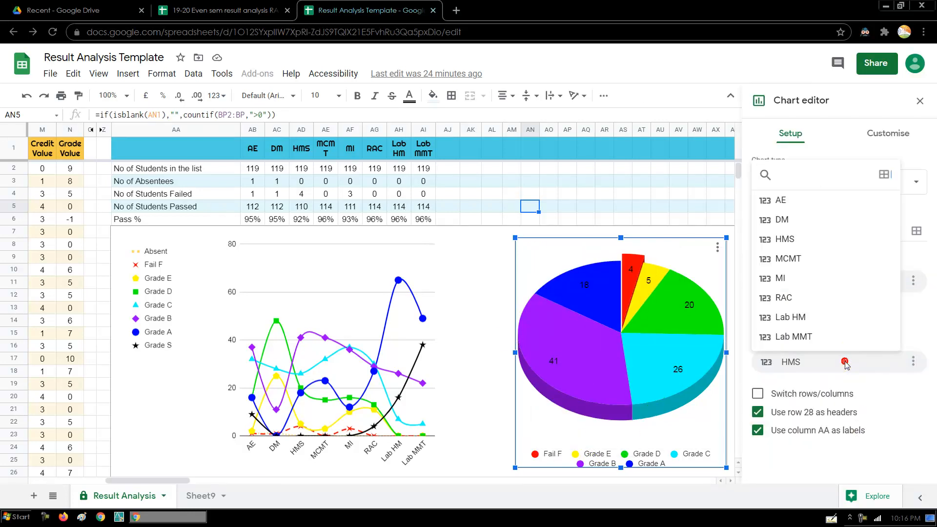
pyautogui.click(833, 257)
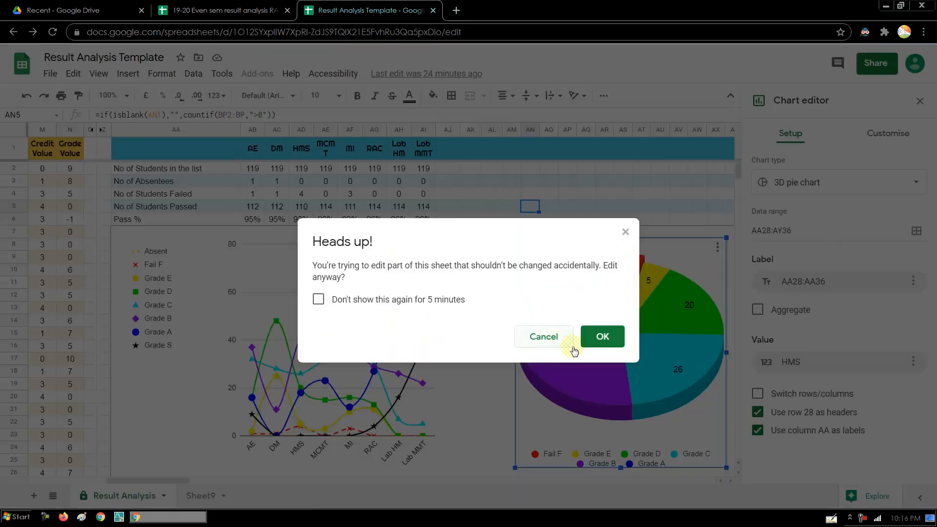
pyautogui.click(602, 337)
pyautogui.click(826, 361)
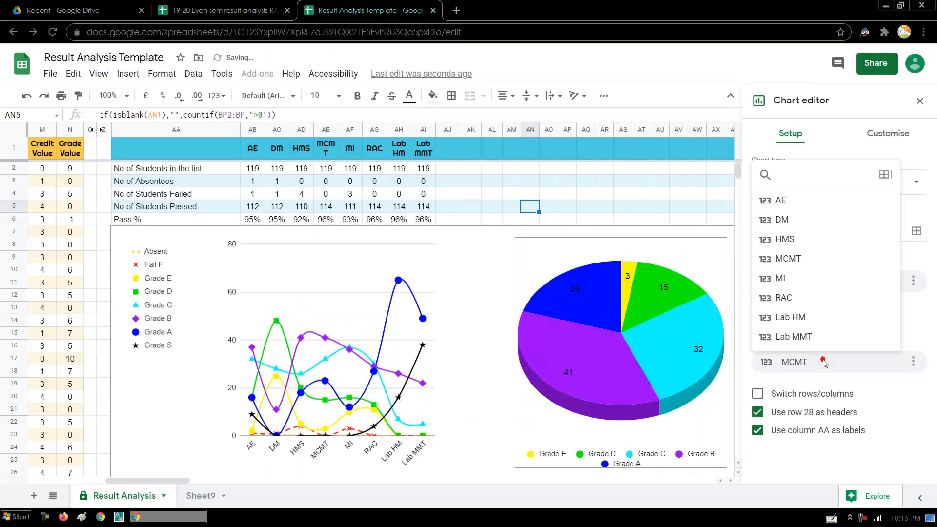
pyautogui.click(805, 291)
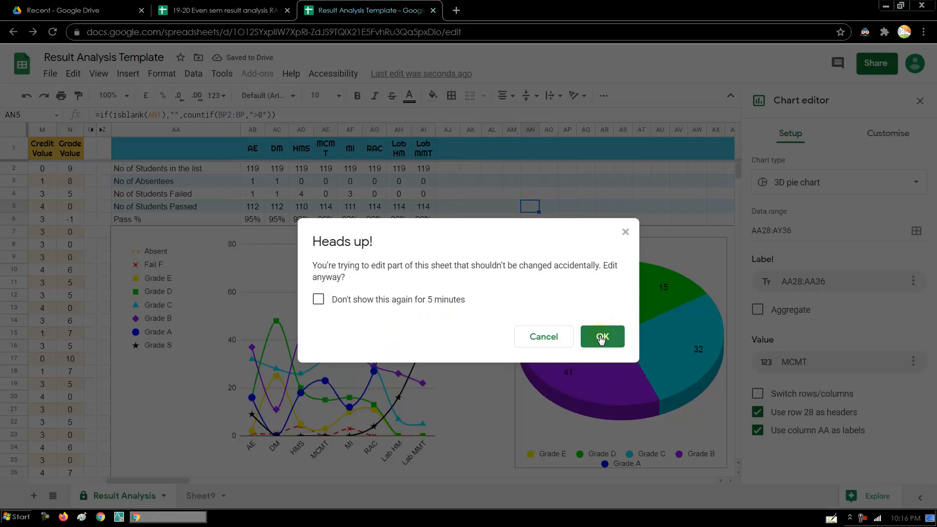
pyautogui.click(385, 299)
pyautogui.click(609, 333)
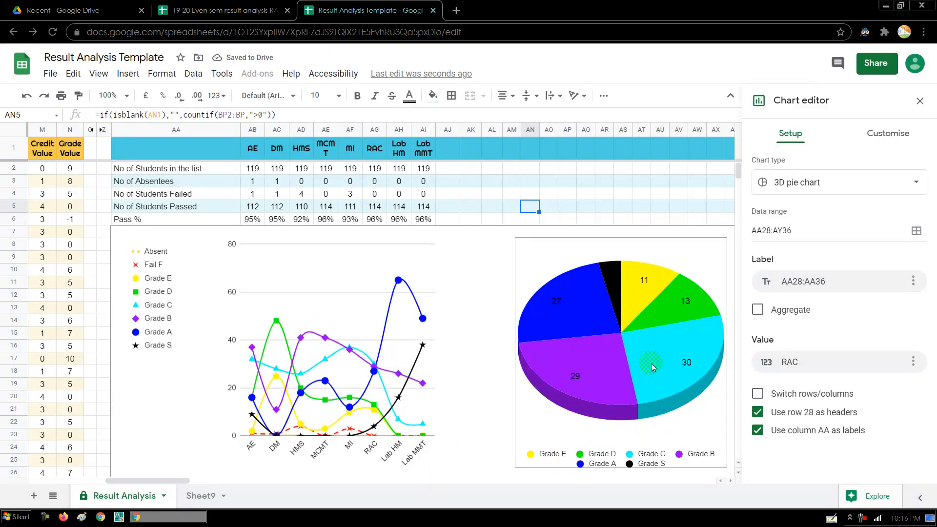
pyautogui.click(564, 208)
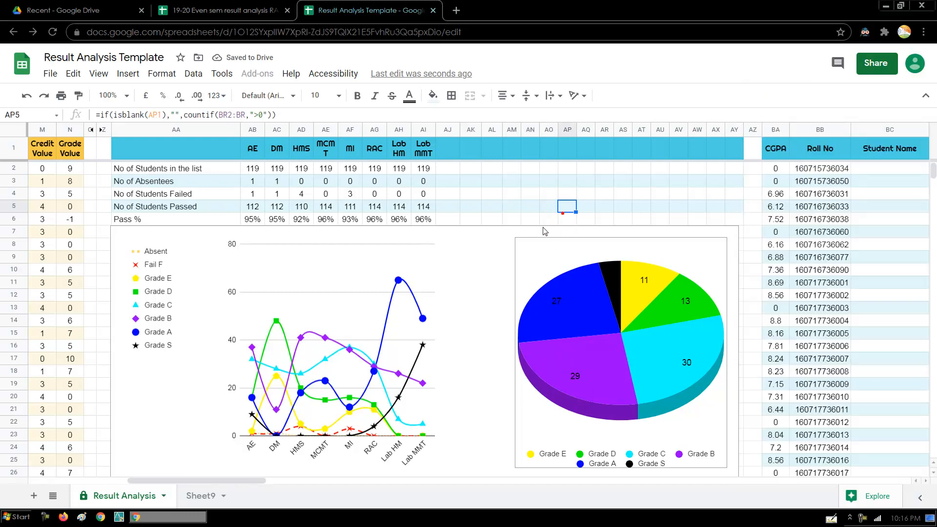
# - Move down to the grade-count table and inspect AE's Grade D COUNTIF formula
pyautogui.click(104, 424)
pyautogui.press('Down')
pyautogui.press('Down')
pyautogui.press('Down')
pyautogui.press('Down')
pyautogui.press('Down')
pyautogui.press('Down')
pyautogui.press('Down')
pyautogui.press('Down')
pyautogui.press('Down')
pyautogui.press('Down')
pyautogui.press('Down')
pyautogui.press('Down')
pyautogui.scroll(-1, 156, 444)
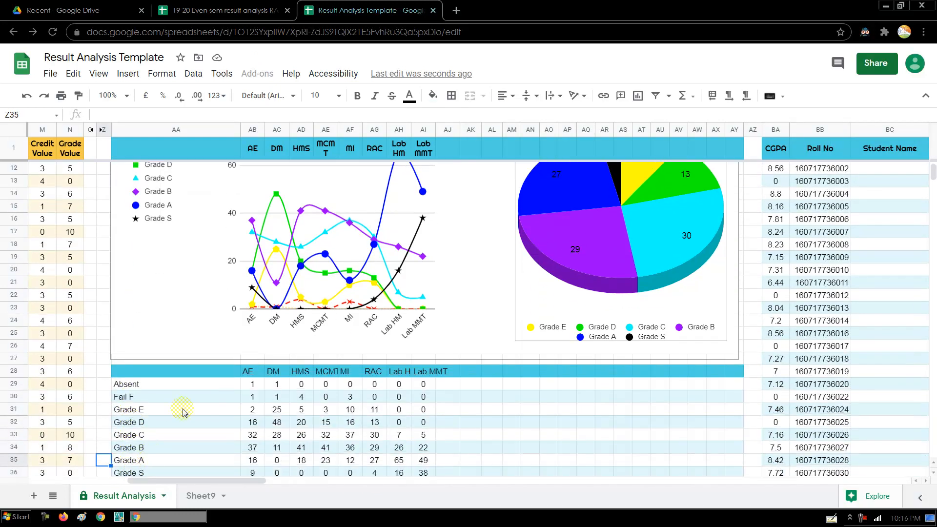
pyautogui.click(182, 408)
pyautogui.moveTo(213, 371); pyautogui.dragTo(425, 477)
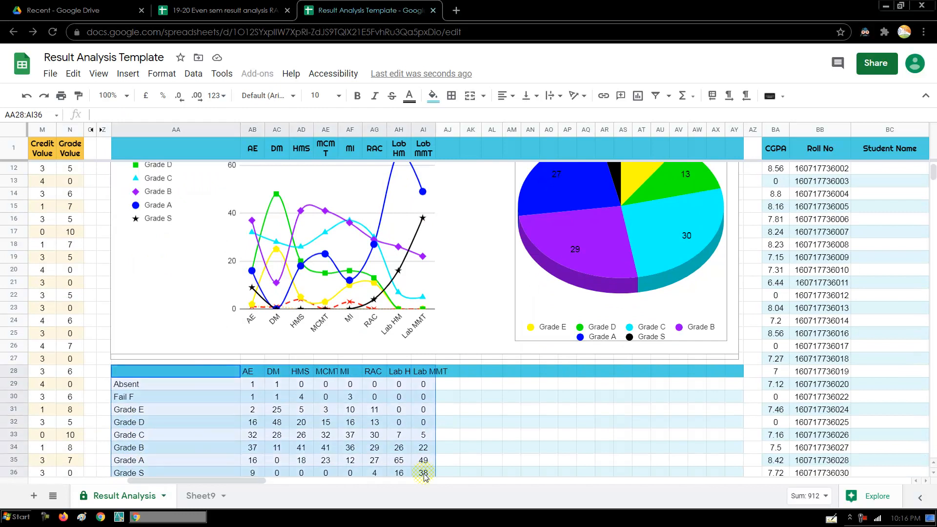
pyautogui.press('Down')
pyautogui.press('Down')
pyautogui.press('Down')
pyautogui.press('Down')
pyautogui.press('Down')
pyautogui.press('Down')
pyautogui.press('Down')
pyautogui.press('Down')
pyautogui.press('Down')
pyautogui.press('Down')
pyautogui.press('Down')
pyautogui.press('Down')
pyautogui.press('Down')
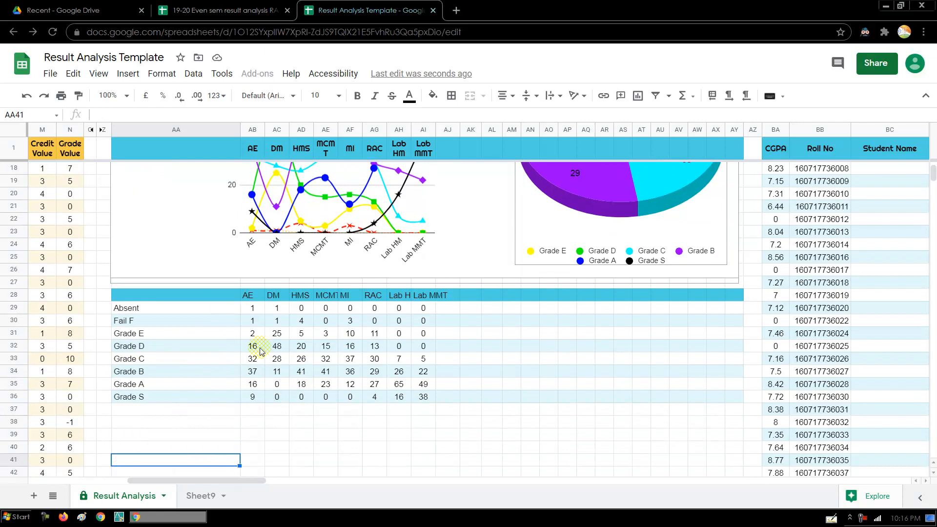
pyautogui.click(257, 346)
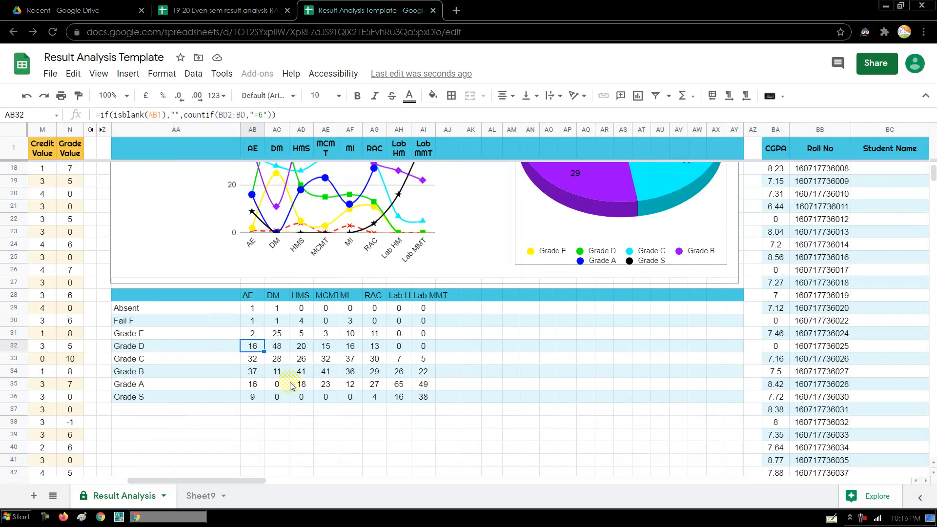
# - Select the grade line chart, then return to row 7 so both charts show fully
pyautogui.click(330, 211)
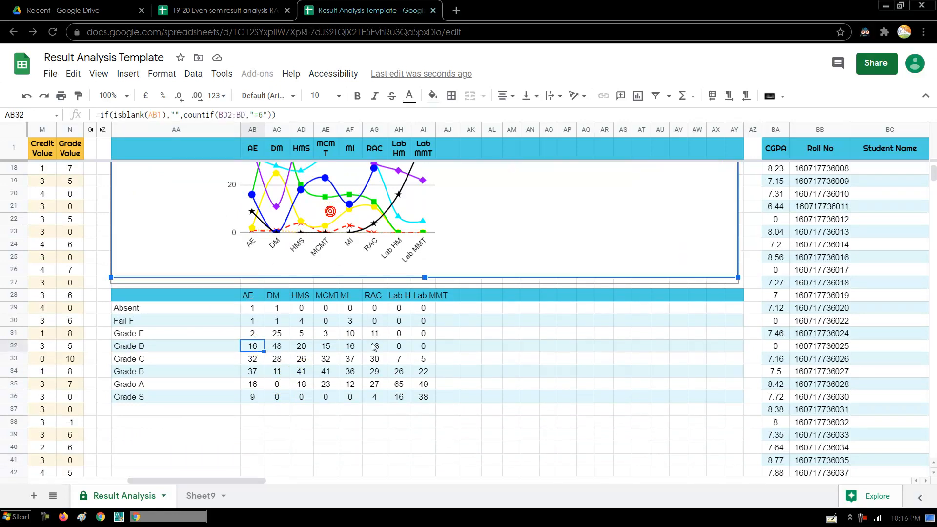
pyautogui.click(451, 364)
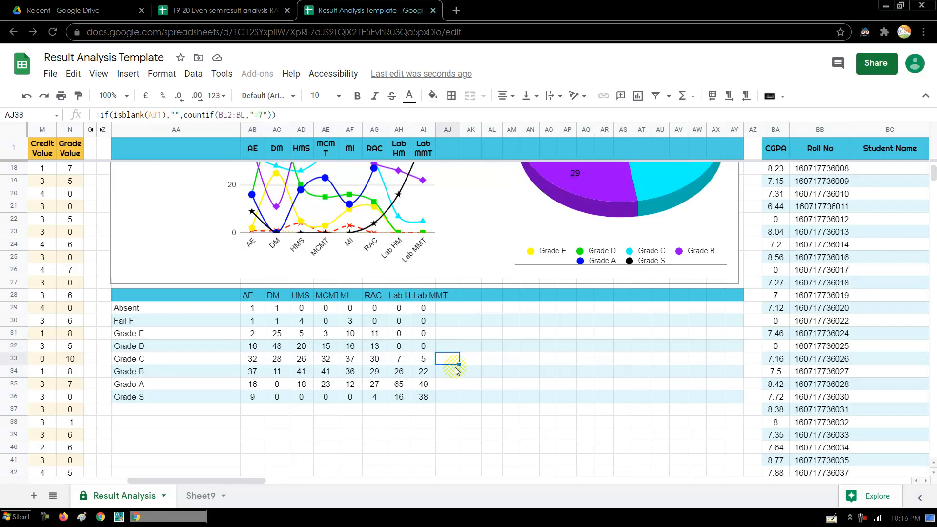
pyautogui.press('Up')
pyautogui.press('Up')
pyautogui.press('Up')
pyautogui.press('Up')
pyautogui.press('Up')
pyautogui.press('Up')
pyautogui.press('Up')
pyautogui.press('Up')
pyautogui.press('Up')
pyautogui.press('Up')
pyautogui.press('Up')
pyautogui.press('Up')
pyautogui.press('Up')
pyautogui.press('Up')
pyautogui.press('Up')
pyautogui.press('Up')
pyautogui.press('Up')
pyautogui.press('Up')
pyautogui.press('Up')
pyautogui.press('Up')
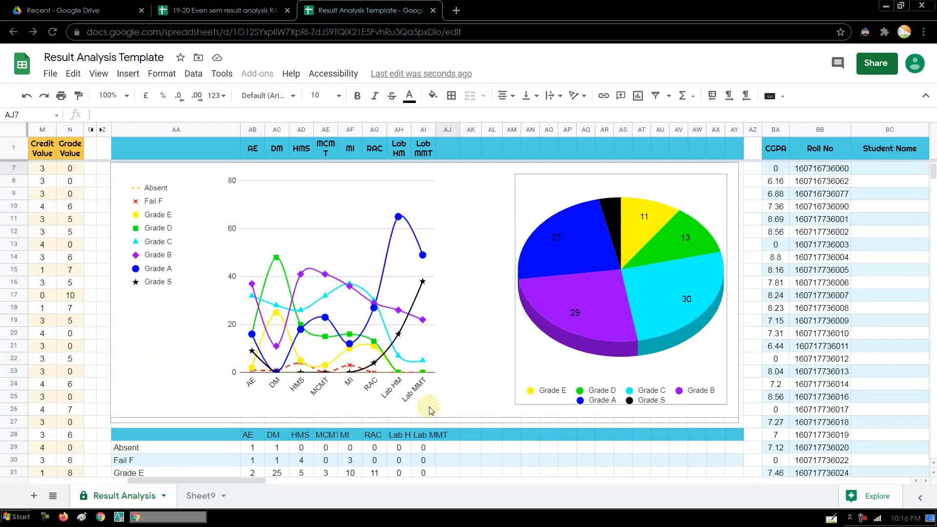
# - Check the line chart's Pass % series, then move right toward the student CGPA and grade columns
pyautogui.click(396, 422)
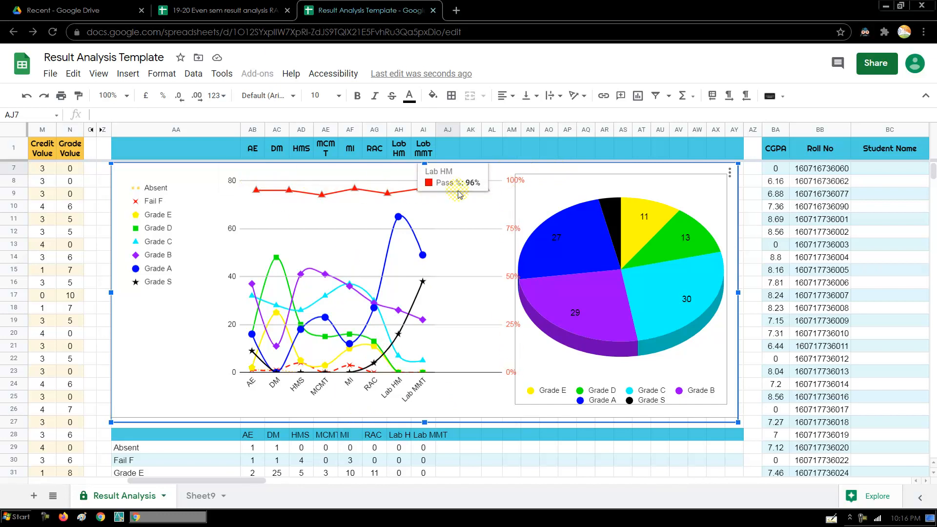
pyautogui.moveTo(245, 198)
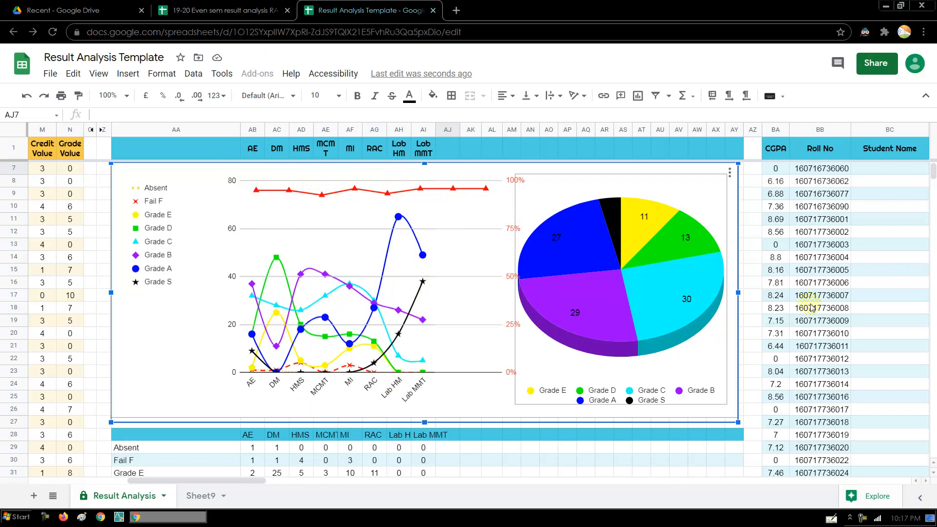
pyautogui.click(756, 260)
pyautogui.press('Up')
pyautogui.press('Right')
pyautogui.press('Right')
pyautogui.press('Right')
pyautogui.press('Right')
pyautogui.press('Right')
pyautogui.press('Right')
pyautogui.press('Right')
pyautogui.press('Right')
pyautogui.press('Right')
pyautogui.press('Right')
pyautogui.press('Right')
pyautogui.press('Right')
pyautogui.press('Right')
pyautogui.press('Right')
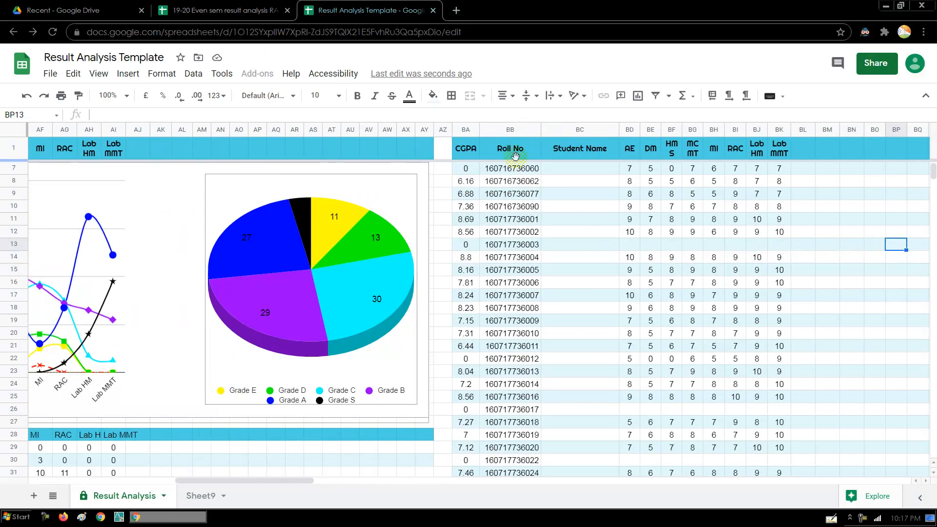
# - Select the Roll No cells, several students' DM and HMS grades, and a run of CGPA values
pyautogui.click(513, 150)
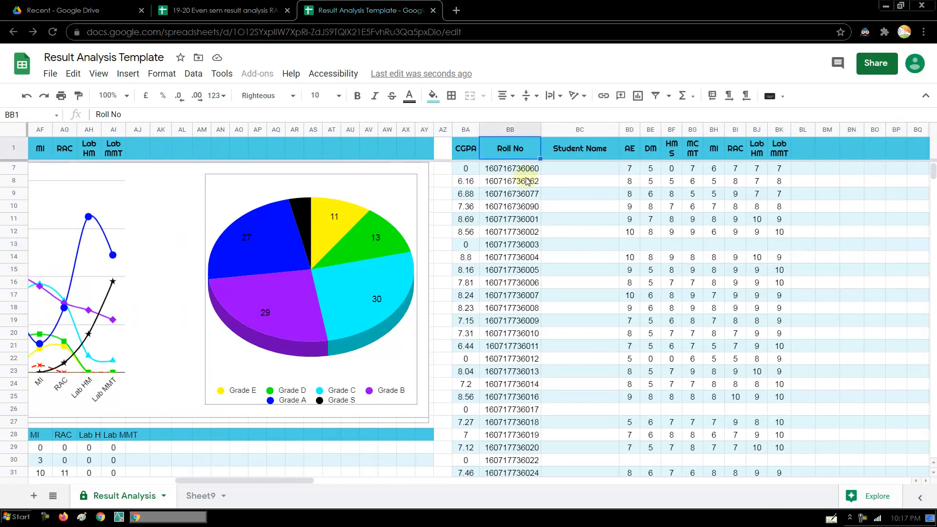
pyautogui.click(509, 169)
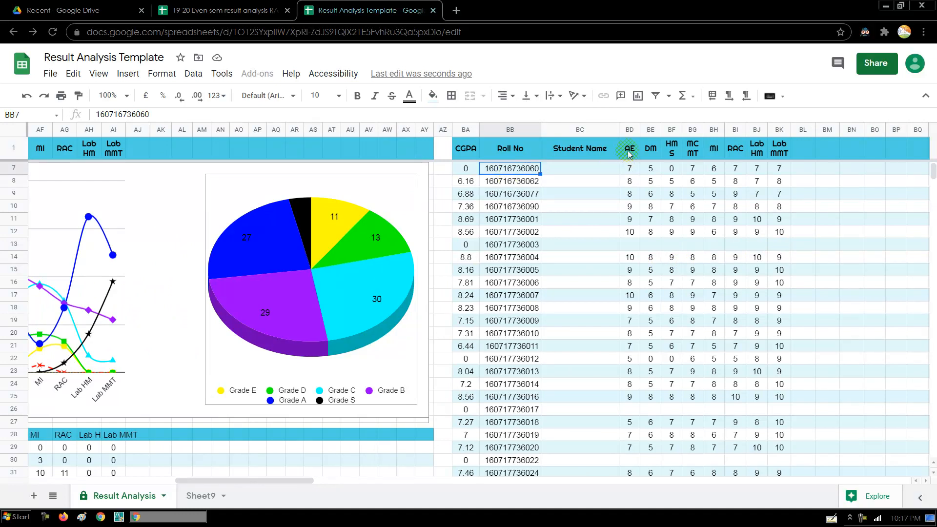
pyautogui.moveTo(653, 171); pyautogui.dragTo(672, 348)
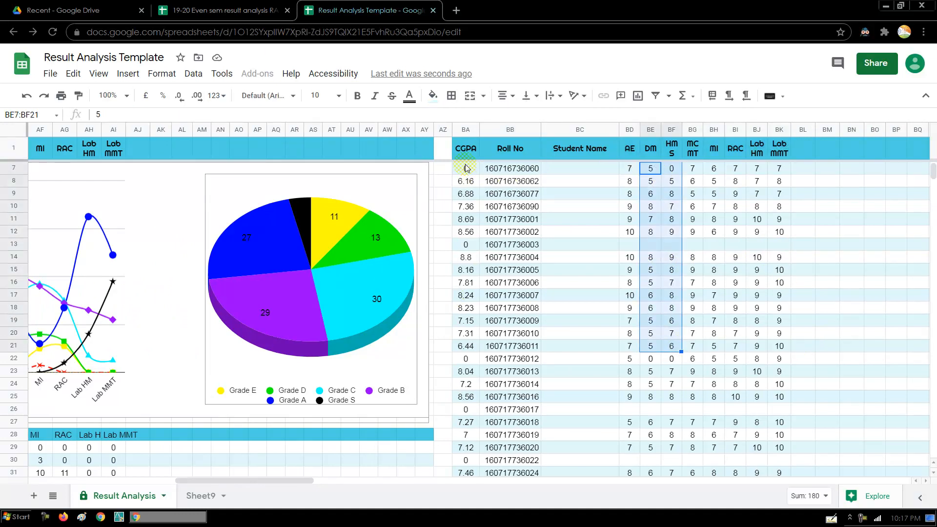
pyautogui.moveTo(466, 170); pyautogui.dragTo(466, 397)
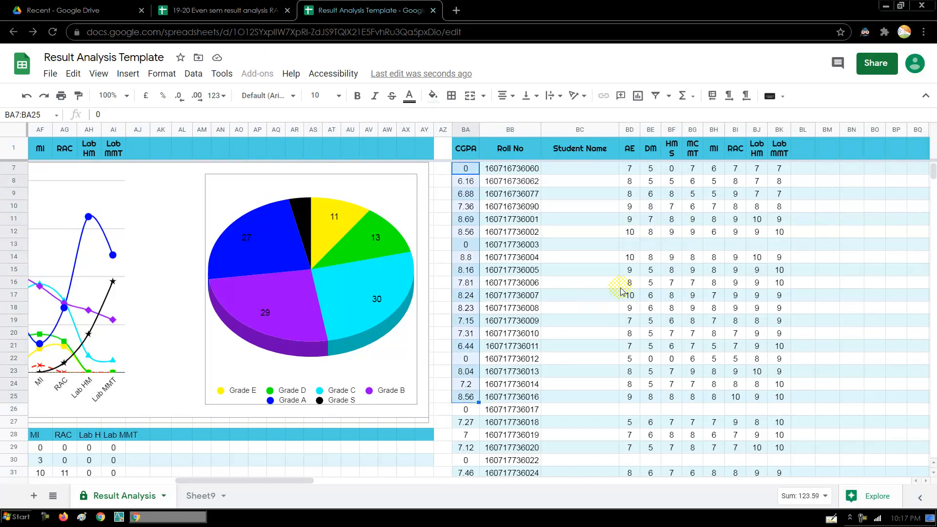
# - Move through the Lab MMT grade column, then scroll right to the ATD–NCES summary table
pyautogui.press('Right')
pyautogui.press('Right')
pyautogui.press('Right')
pyautogui.press('Right')
pyautogui.press('Right')
pyautogui.press('Right')
pyautogui.press('Right')
pyautogui.press('Right')
pyautogui.press('Right')
pyautogui.press('Right')
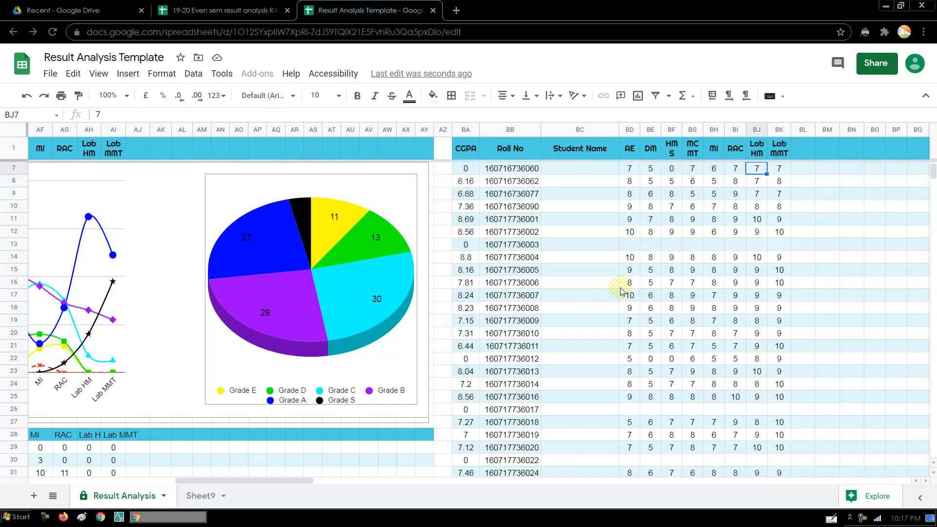
pyautogui.press('Down')
pyautogui.press('Down')
pyautogui.press('Down')
pyautogui.press('Down')
pyautogui.press('Down')
pyautogui.press('Down')
pyautogui.press('Down')
pyautogui.press('Down')
pyautogui.press('Down')
pyautogui.press('Down')
pyautogui.press('Down')
pyautogui.press('Down')
pyautogui.press('Down')
pyautogui.press('Down')
pyautogui.press('Down')
pyautogui.press('Down')
pyautogui.press('Down')
pyautogui.press('Down')
pyautogui.press('Down')
pyautogui.press('Down')
pyautogui.press('Down')
pyautogui.press('Up')
pyautogui.press('Up')
pyautogui.press('Up')
pyautogui.press('Up')
pyautogui.press('Up')
pyautogui.press('Up')
pyautogui.press('Up')
pyautogui.press('Up')
pyautogui.press('Up')
pyautogui.press('Up')
pyautogui.press('Up')
pyautogui.press('Up')
pyautogui.press('Up')
pyautogui.press('Up')
pyautogui.press('Up')
pyautogui.press('Up')
pyautogui.press('Up')
pyautogui.press('Up')
pyautogui.press('Up')
pyautogui.press('Up')
pyautogui.press('Up')
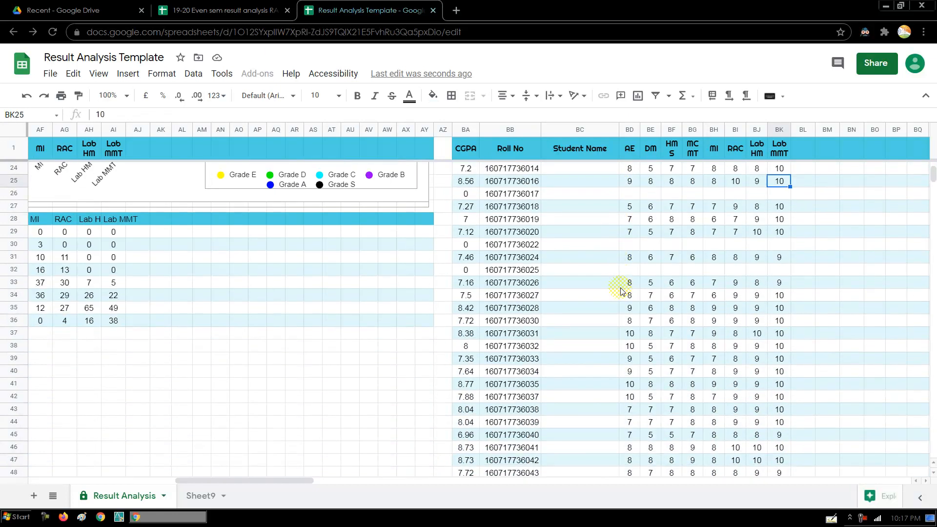
pyautogui.press('Up')
pyautogui.press('Up')
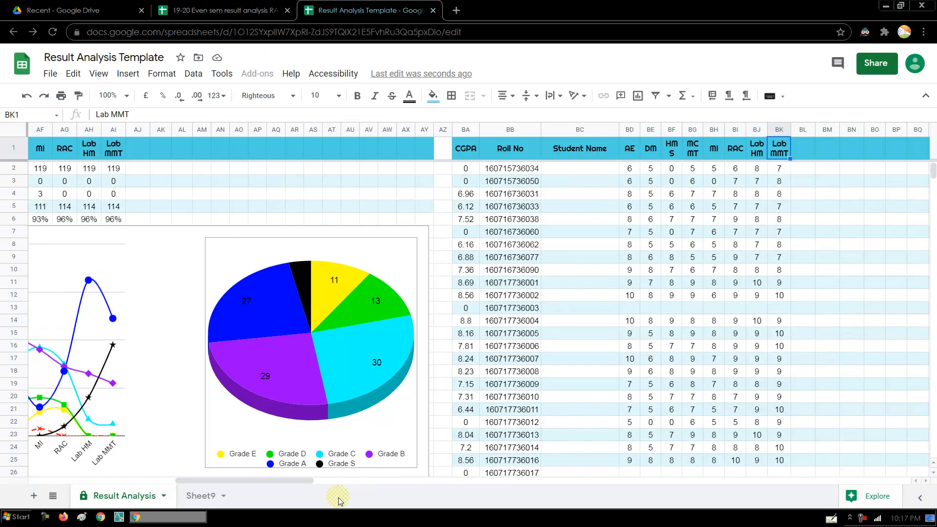
pyautogui.moveTo(309, 481); pyautogui.dragTo(465, 482)
pyautogui.click(281, 197)
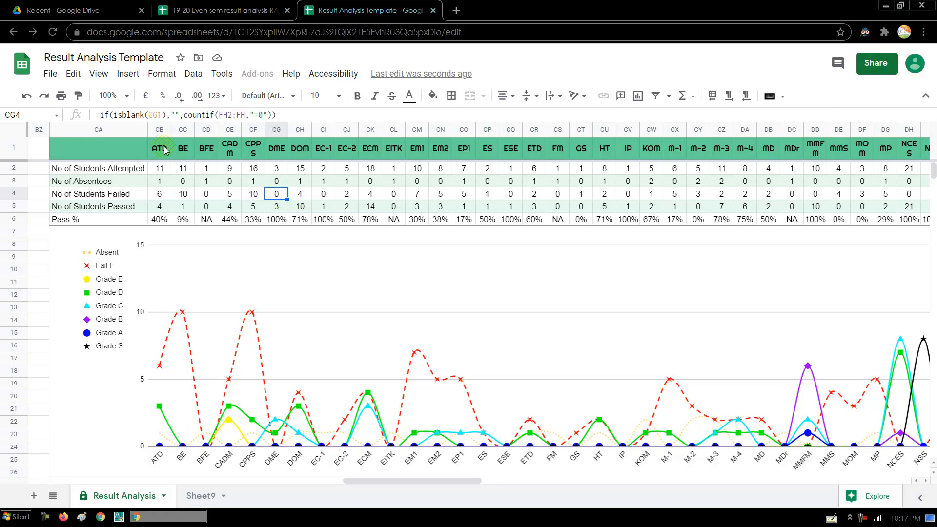
pyautogui.moveTo(429, 480)
pyautogui.mouseDown()
pyautogui.moveTo(478, 479)
pyautogui.moveTo(422, 487)
pyautogui.mouseUp()
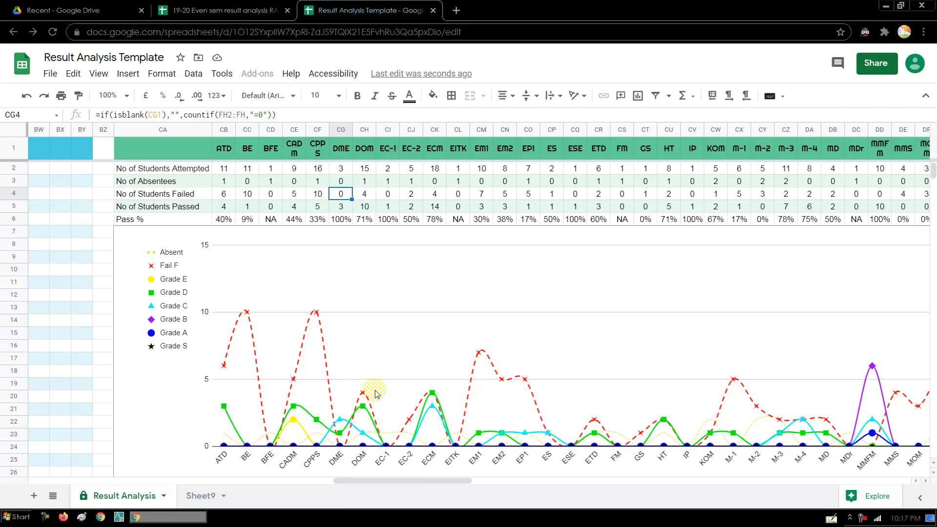
pyautogui.click(382, 342)
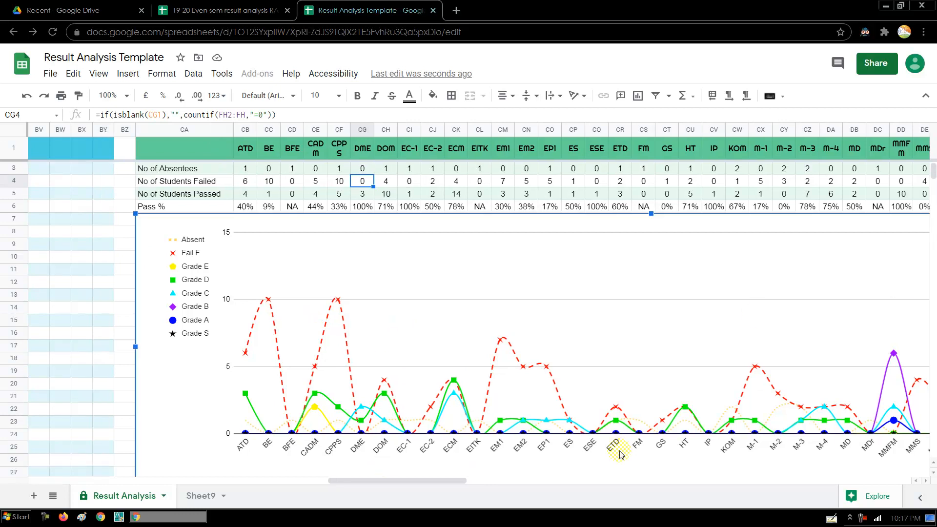
pyautogui.moveTo(935, 166); pyautogui.dragTo(935, 171)
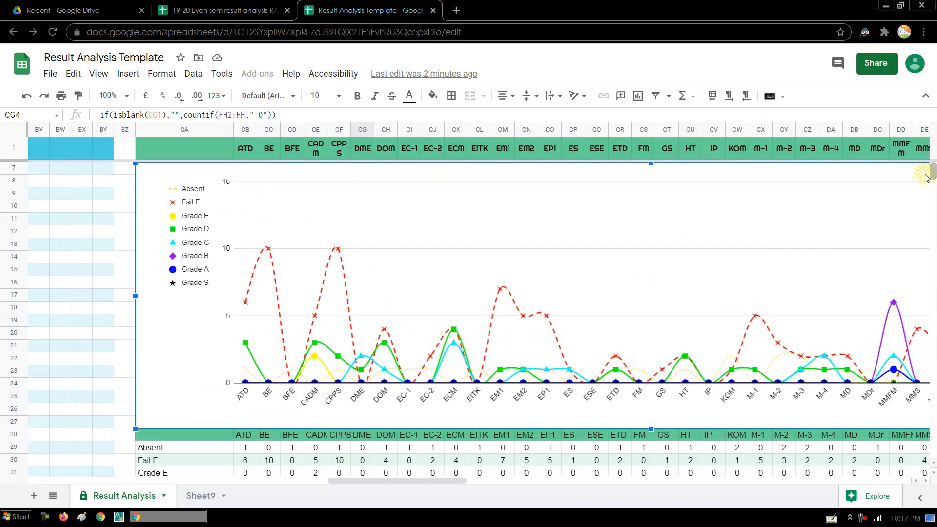
pyautogui.click(397, 258)
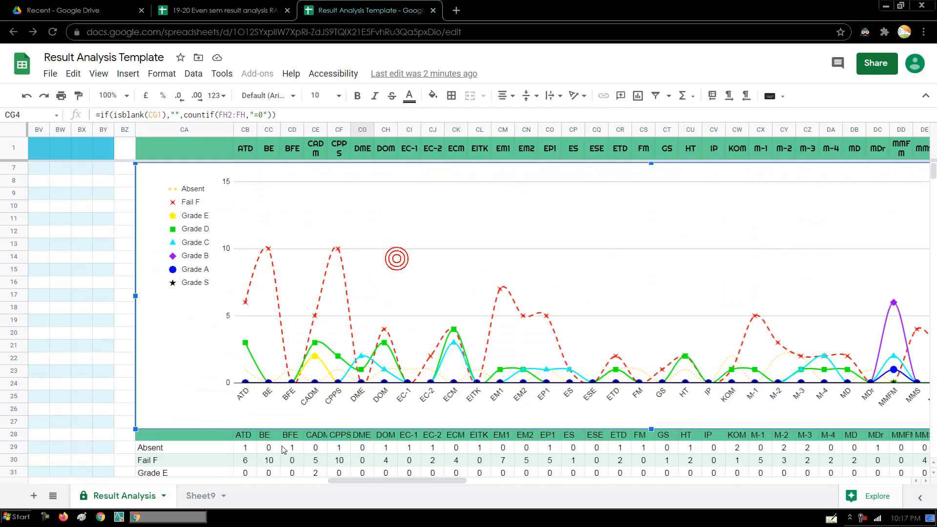
pyautogui.click(197, 432)
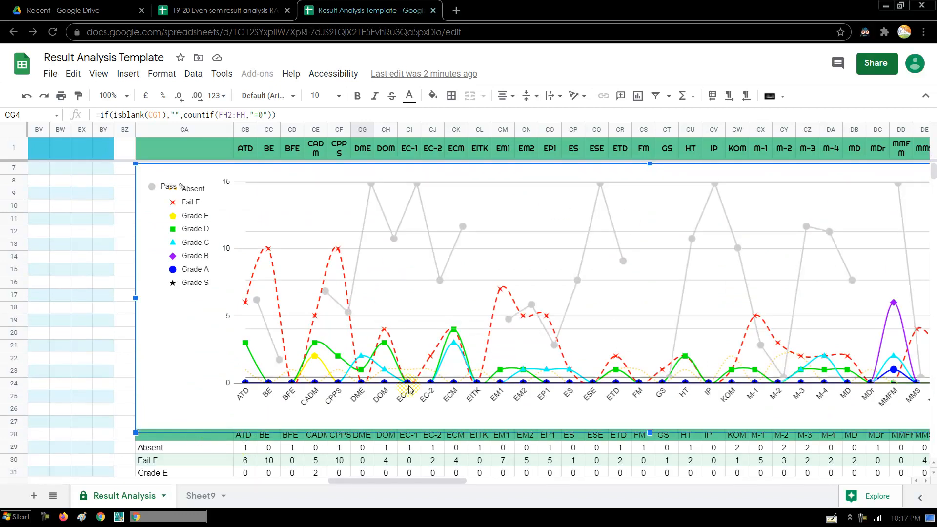
pyautogui.moveTo(327, 294)
pyautogui.click(157, 149)
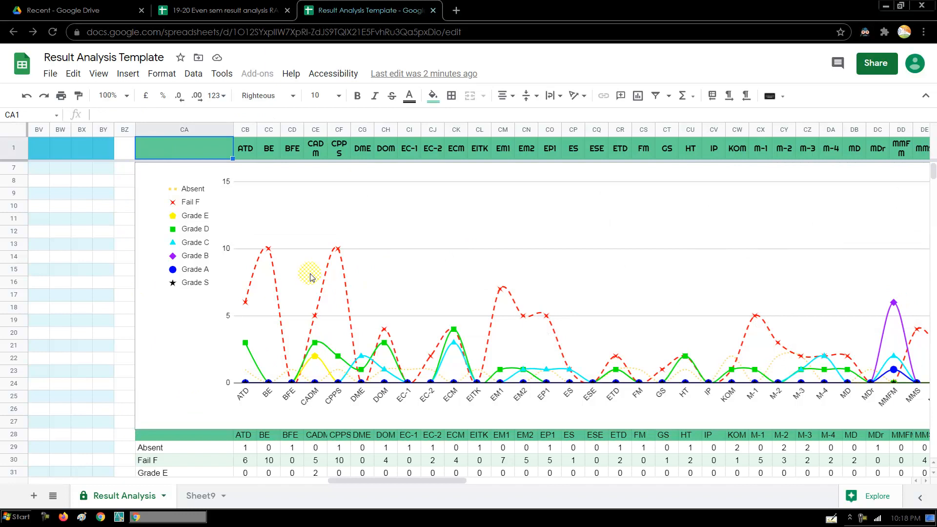
pyautogui.hotkey('ctrl', 'z')
pyautogui.press('Right')
pyautogui.press('Right')
pyautogui.press('Right')
pyautogui.press('Right')
pyautogui.press('Right')
pyautogui.press('Right')
pyautogui.press('Right')
pyautogui.press('Right')
pyautogui.press('Right')
pyautogui.press('Right')
pyautogui.press('Right')
pyautogui.press('Right')
pyautogui.press('Right')
pyautogui.press('Right')
pyautogui.press('Right')
pyautogui.press('Right')
pyautogui.press('Right')
pyautogui.press('Right')
pyautogui.press('Right')
pyautogui.press('Right')
pyautogui.press('Right')
pyautogui.press('Left')
pyautogui.press('Left')
pyautogui.press('Left')
pyautogui.press('Left')
pyautogui.press('Left')
pyautogui.press('Left')
pyautogui.press('Left')
pyautogui.press('Left')
pyautogui.press('Left')
pyautogui.press('Left')
pyautogui.press('Left')
pyautogui.press('Left')
pyautogui.press('Left')
pyautogui.press('Left')
pyautogui.press('Left')
pyautogui.press('Left')
pyautogui.press('Left')
pyautogui.press('Left')
pyautogui.press('Left')
pyautogui.press('Left')
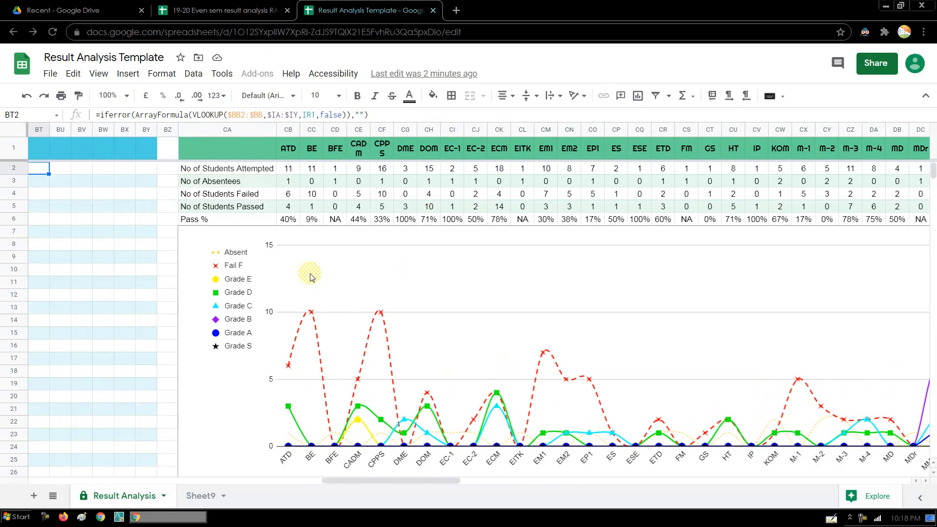
# - Return to the subject names, select REFRIGERATION&AIR CONDITIONING in D10, and scroll right to the AE–Lab MMT summary
pyautogui.press('Left')
pyautogui.press('Left')
pyautogui.press('Left')
pyautogui.press('Left')
pyautogui.press('Left')
pyautogui.press('Left')
pyautogui.press('Left')
pyautogui.press('Left')
pyautogui.press('Left')
pyautogui.press('Left')
pyautogui.press('Left')
pyautogui.press('Left')
pyautogui.press('Left')
pyautogui.press('Left')
pyautogui.press('Left')
pyautogui.press('Left')
pyautogui.press('Left')
pyautogui.press('Left')
pyautogui.press('Left')
pyautogui.press('Left')
pyautogui.press('Left')
pyautogui.press('Left')
pyautogui.press('Left')
pyautogui.press('Left')
pyautogui.press('Left')
pyautogui.press('Left')
pyautogui.press('Left')
pyautogui.press('Left')
pyautogui.press('Left')
pyautogui.press('Left')
pyautogui.press('Left')
pyautogui.press('Left')
pyautogui.press('Left')
pyautogui.press('Left')
pyautogui.press('Left')
pyautogui.press('Left')
pyautogui.press('Left')
pyautogui.press('Left')
pyautogui.press('Left')
pyautogui.press('Left')
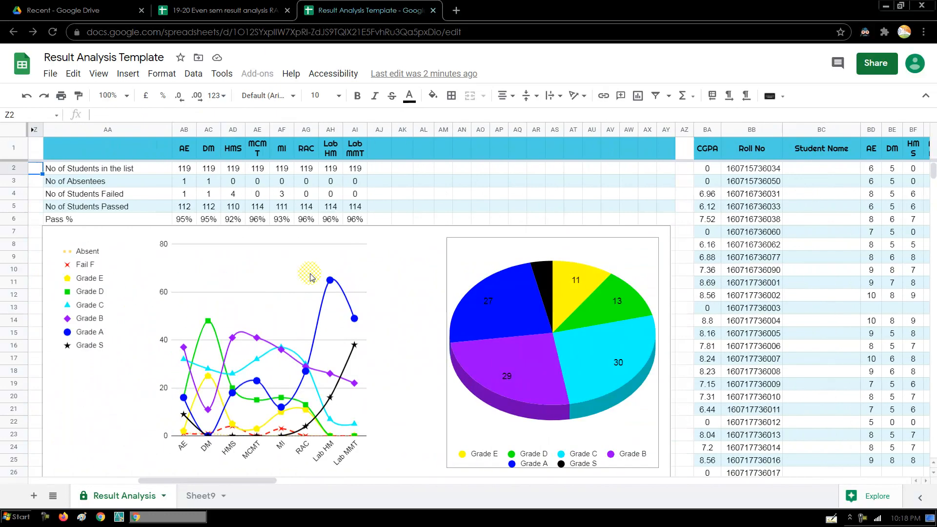
pyautogui.click(307, 270)
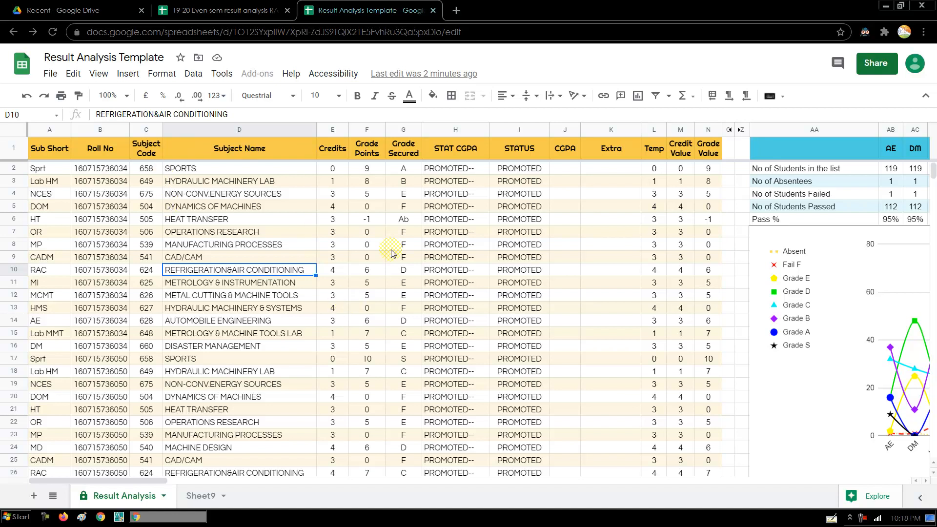
pyautogui.moveTo(156, 481); pyautogui.dragTo(224, 501)
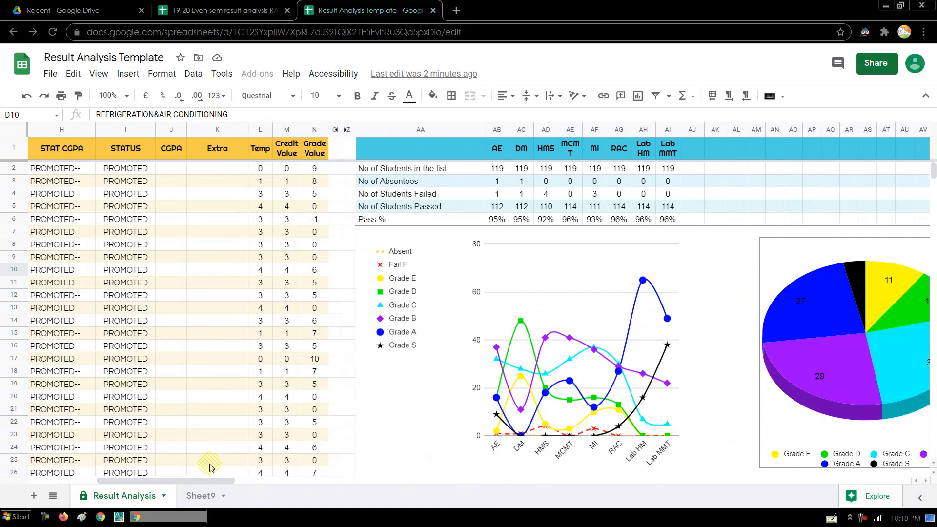